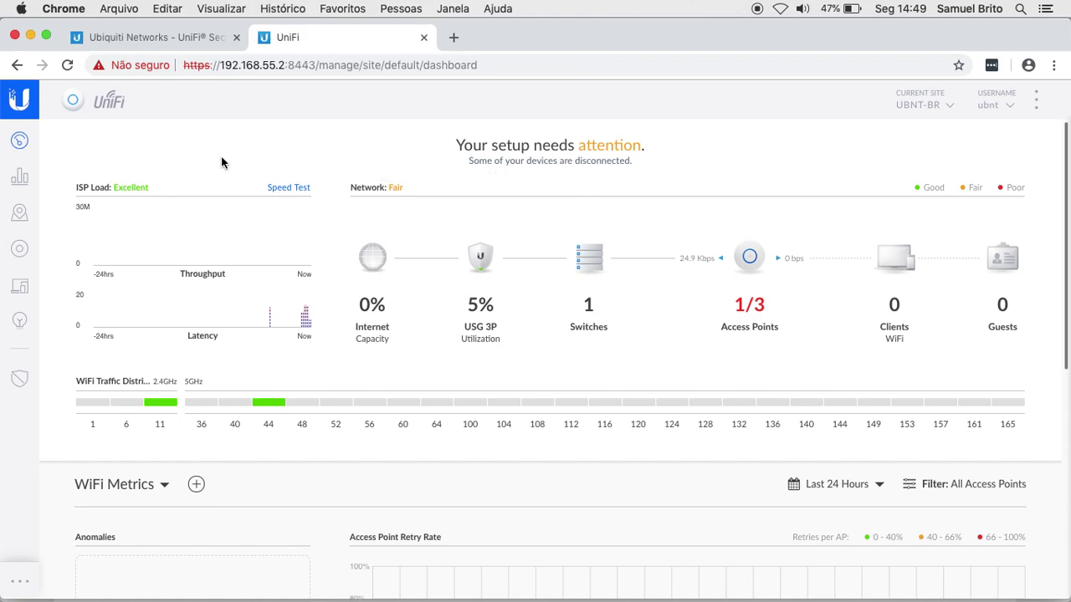
Step: Review the five-device list, then bring up the site settings
left_click(20, 250)
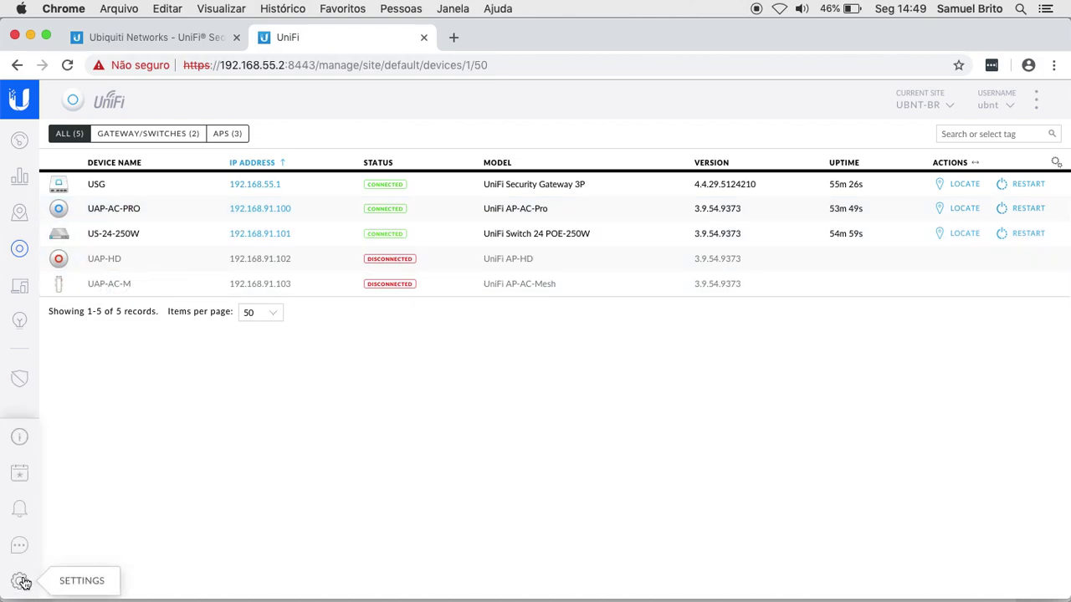
left_click(20, 580)
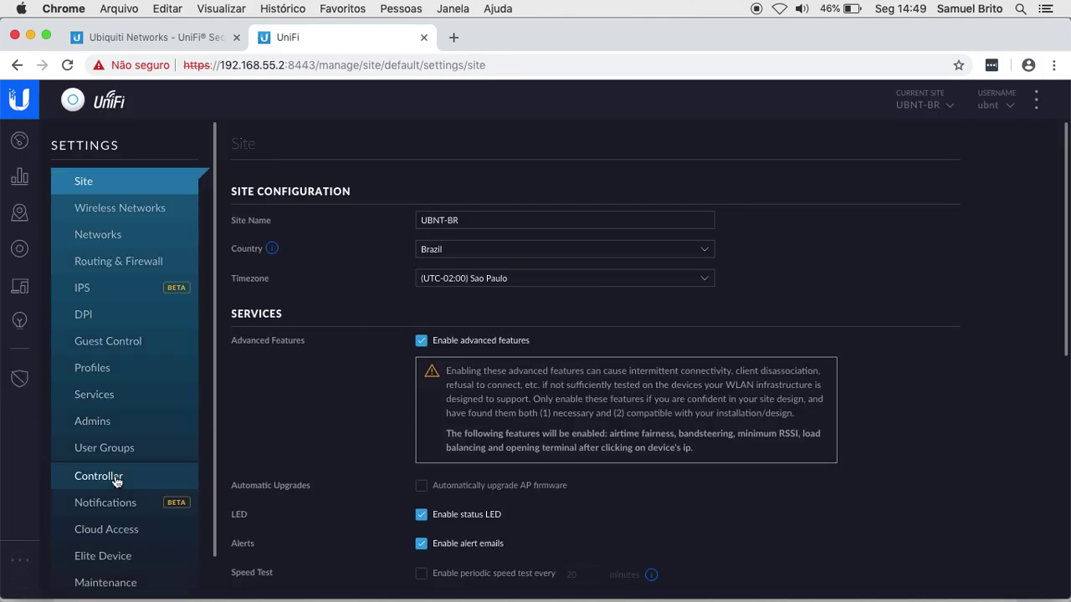
Step: Go to Wireless Networks settings and begin a new wireless network, focusing its name field
left_click(131, 211)
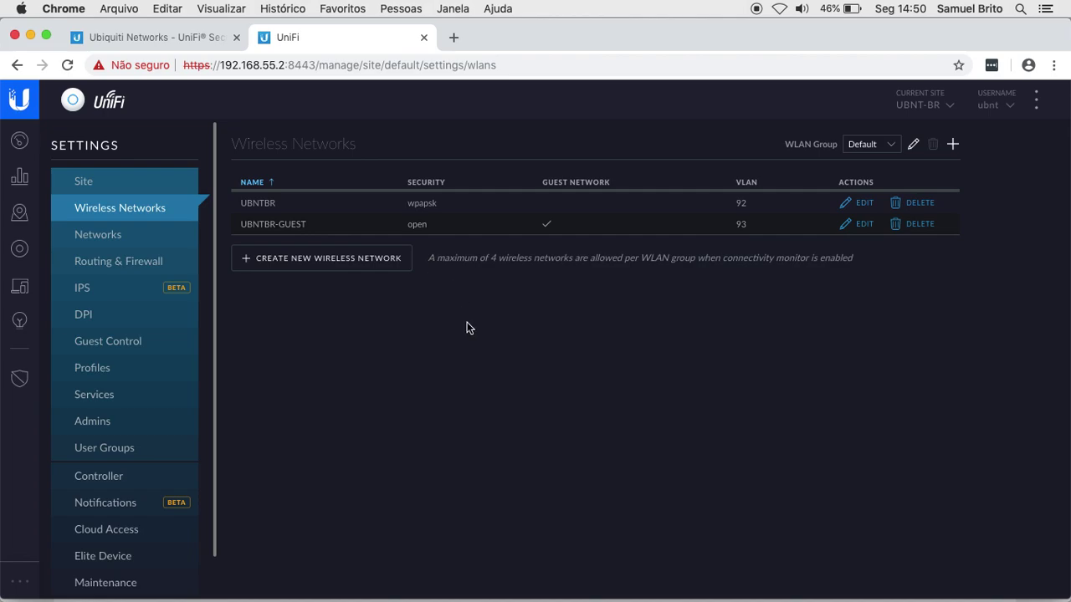
left_click(304, 261)
left_click(458, 212)
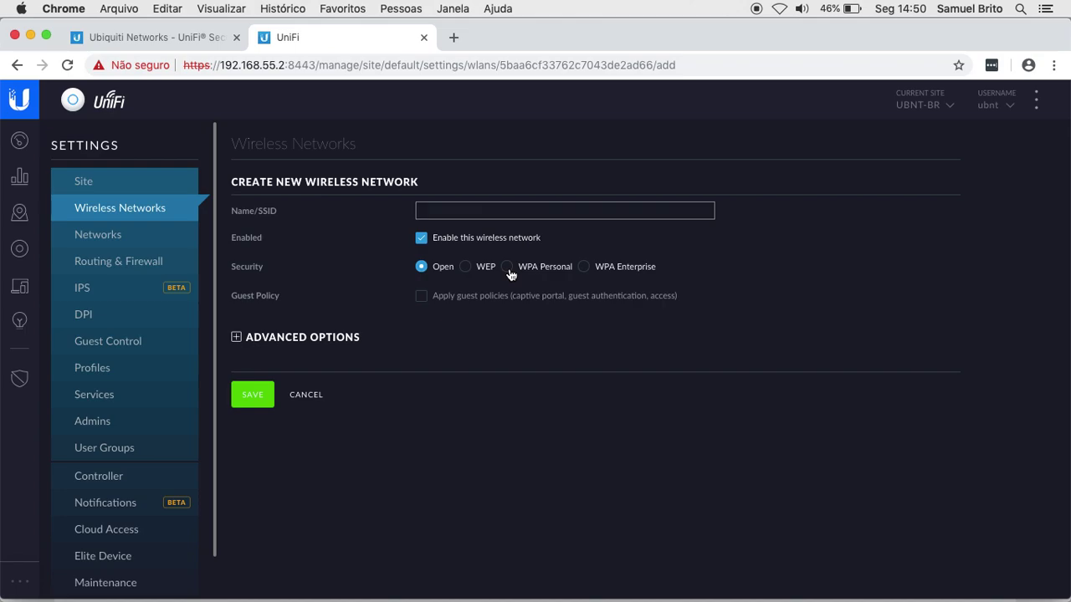
Step: Change the new network's security from Open to WPA Enterprise, revealing the RADIUS profile option
left_click(508, 268)
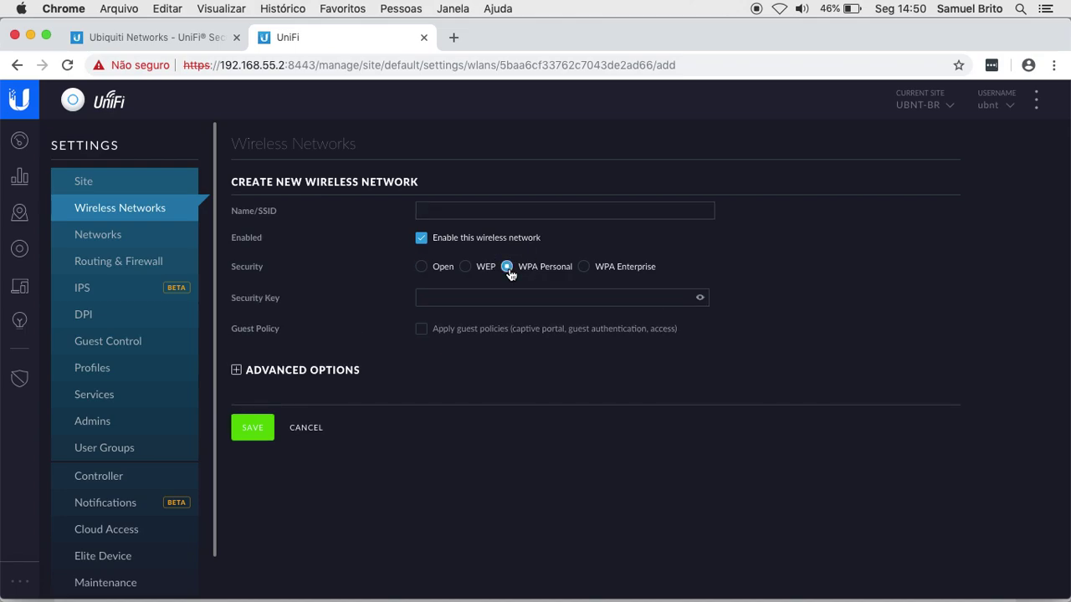
left_click(460, 300)
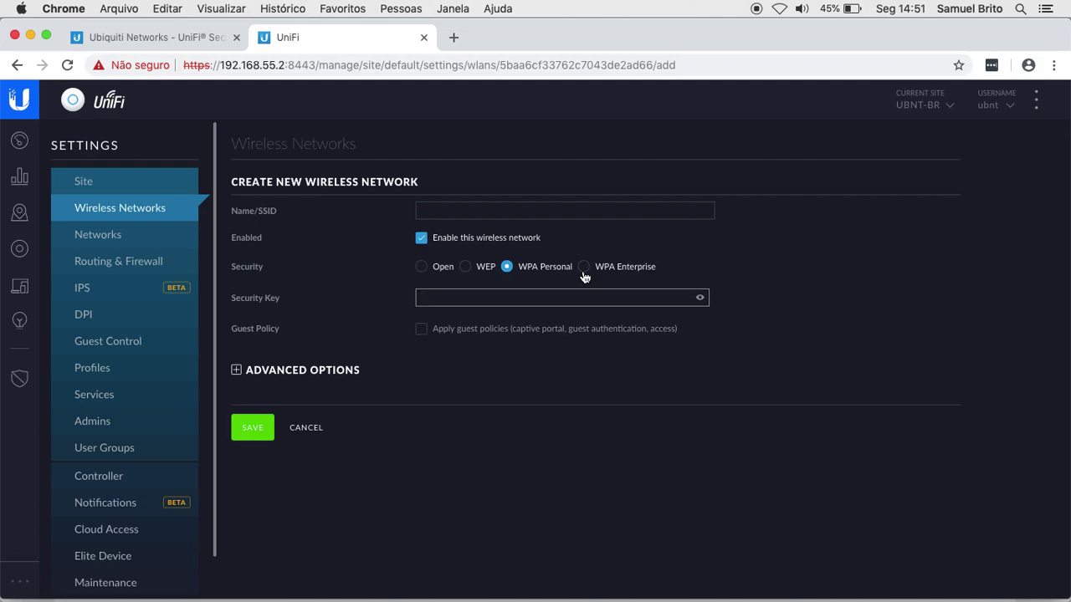
left_click(584, 267)
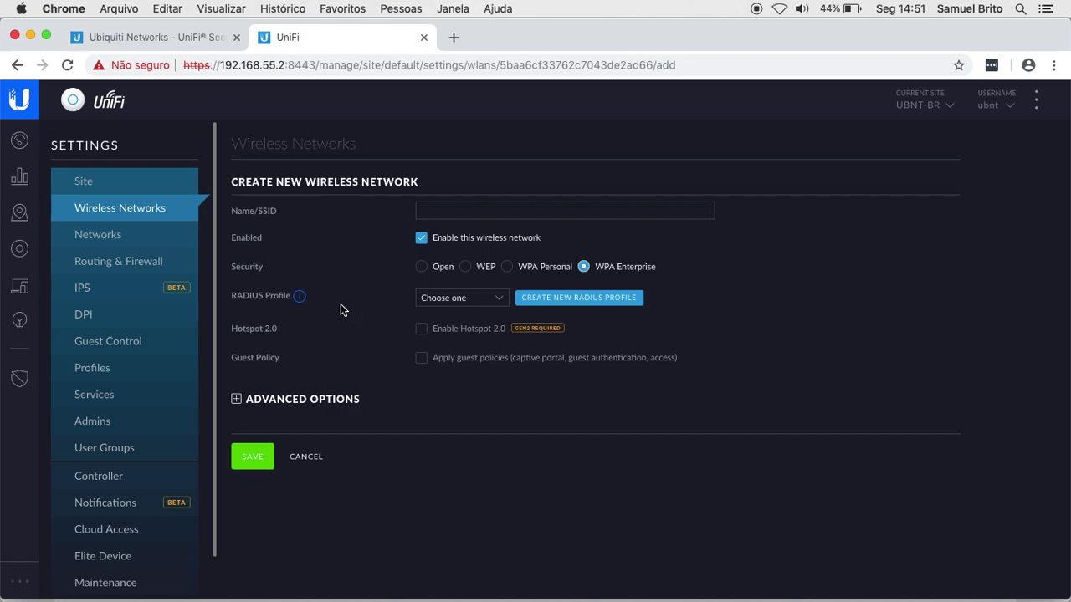
left_click(486, 301)
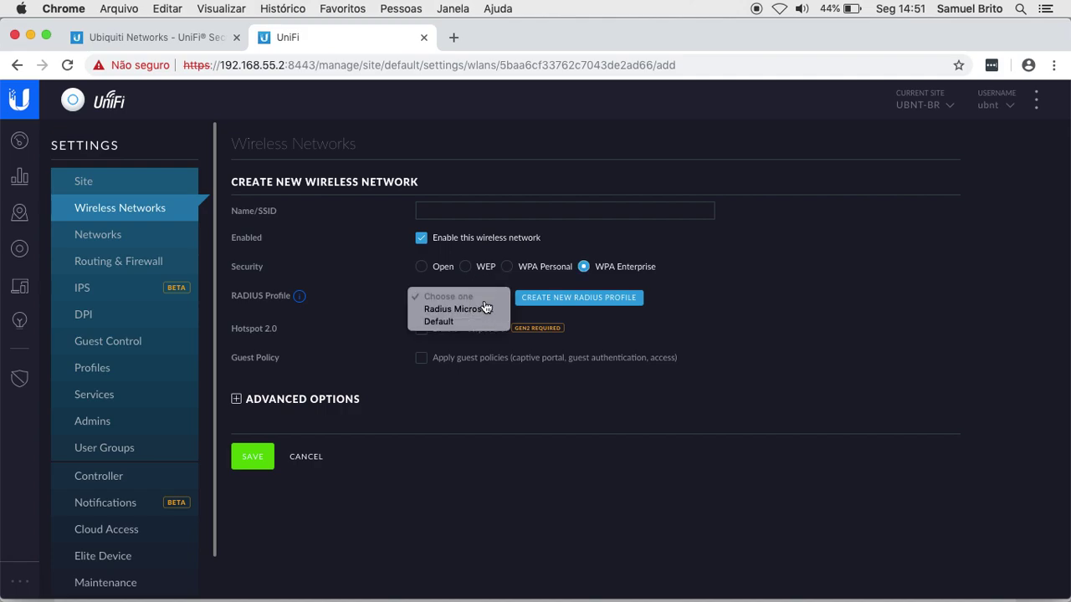
left_click(340, 321)
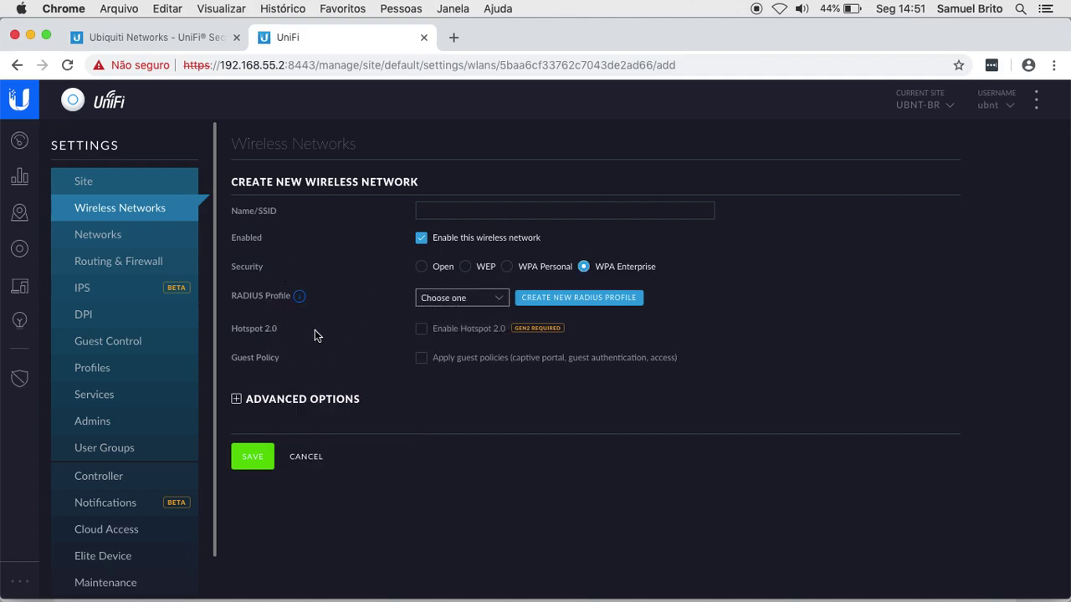
left_click(496, 304)
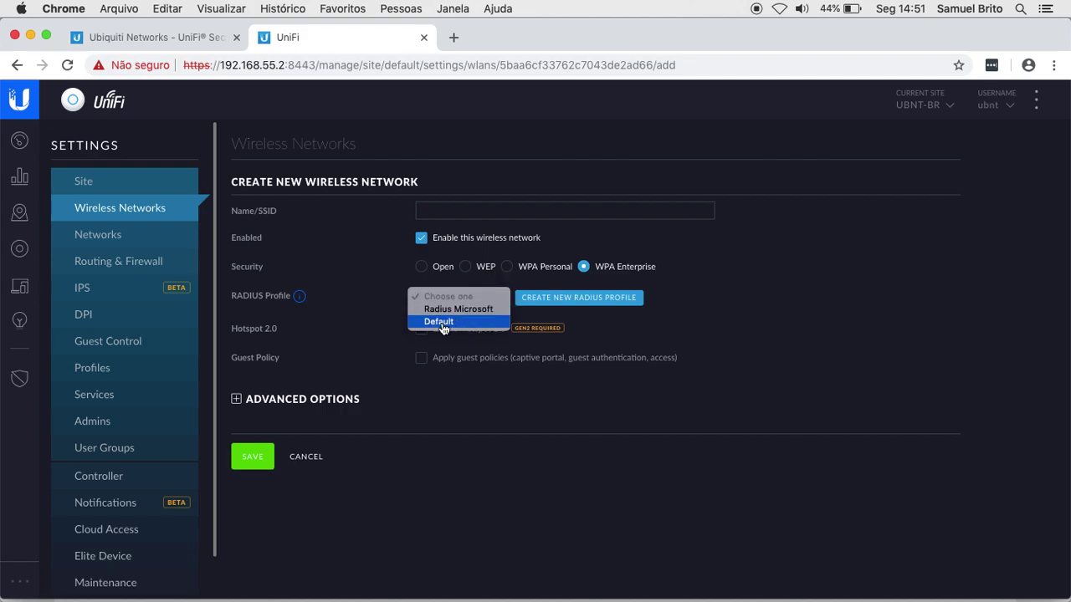
left_click(371, 317)
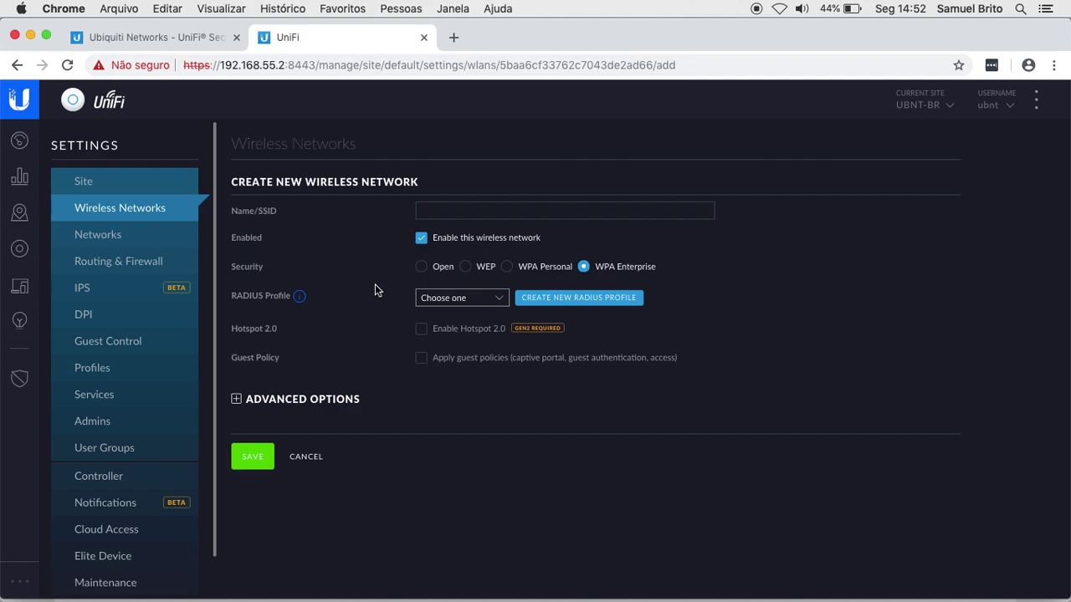
Step: Cancel the unfinished wireless network and go to Settings > Services for RADIUS users
left_click(306, 457)
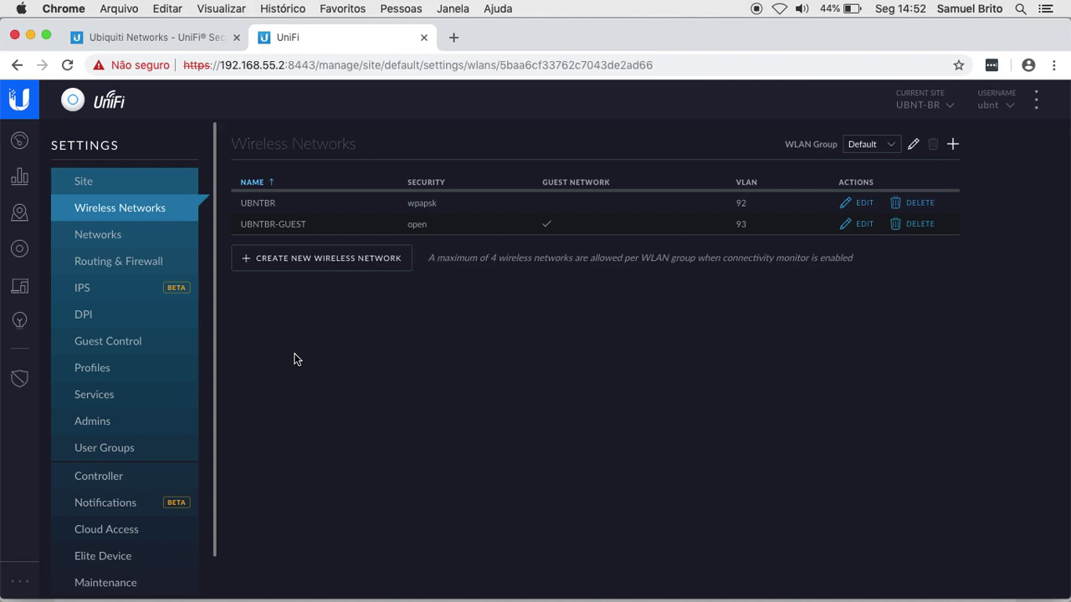
mouse_move(19, 584)
left_click(20, 584)
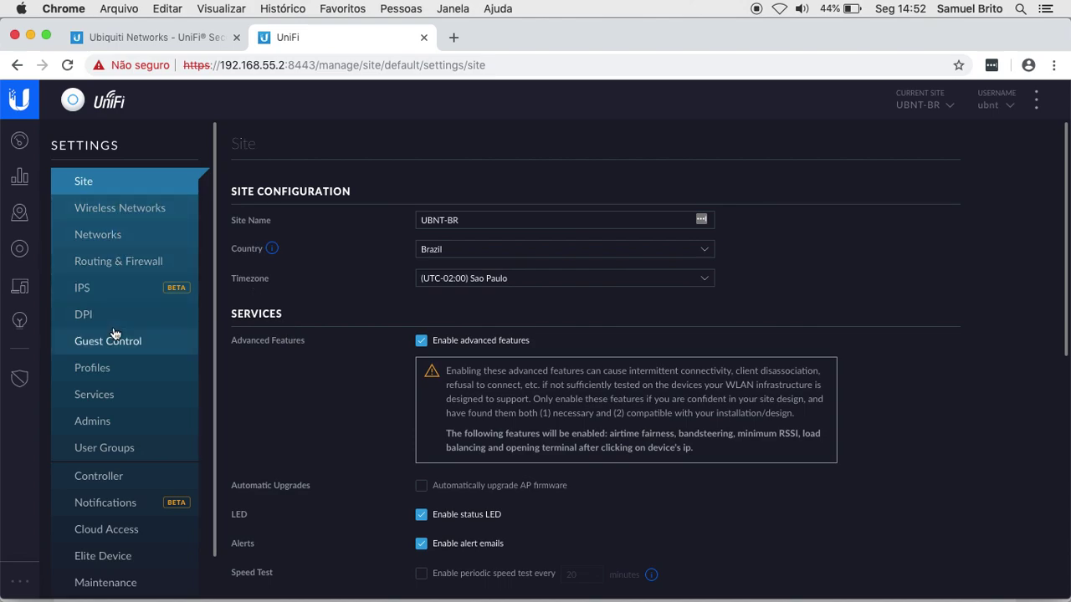
left_click(132, 396)
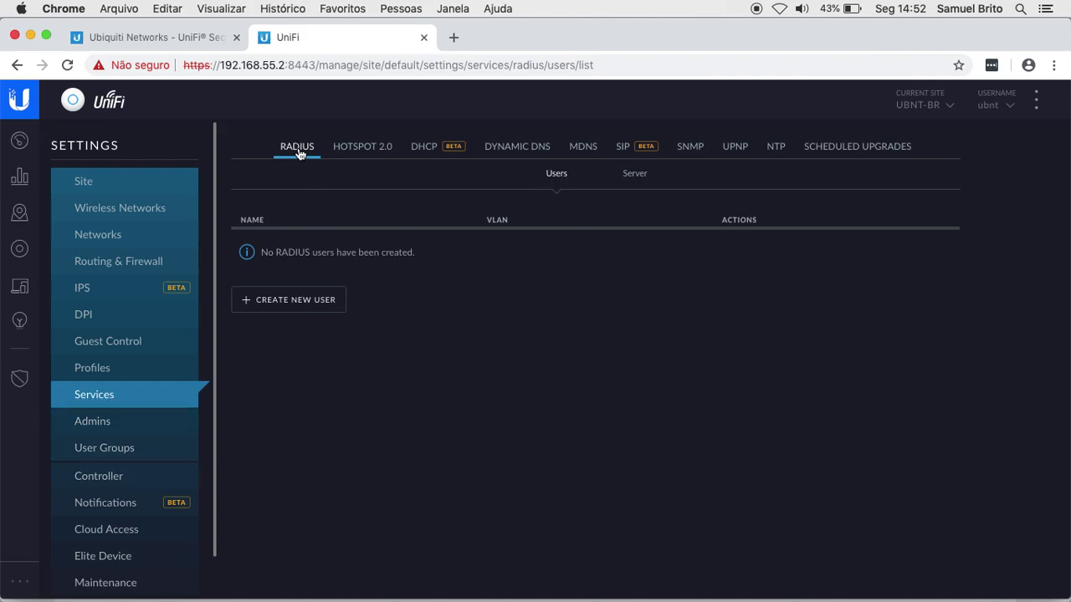
Step: Enable the RADIUS server on the Server sub-tab and review its shared secret
left_click(631, 177)
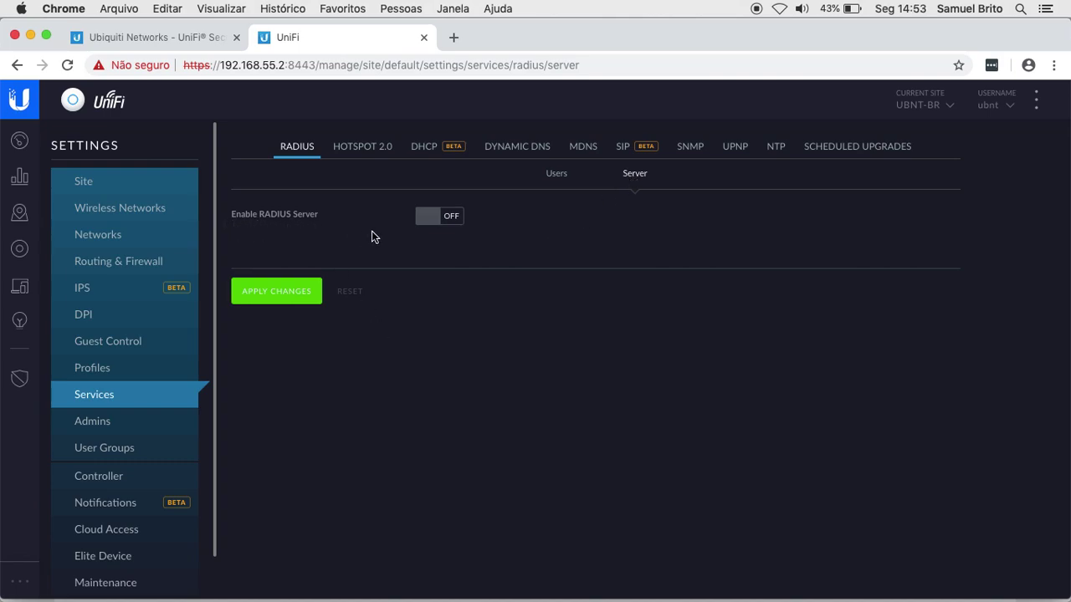
left_click(441, 219)
left_click(442, 249)
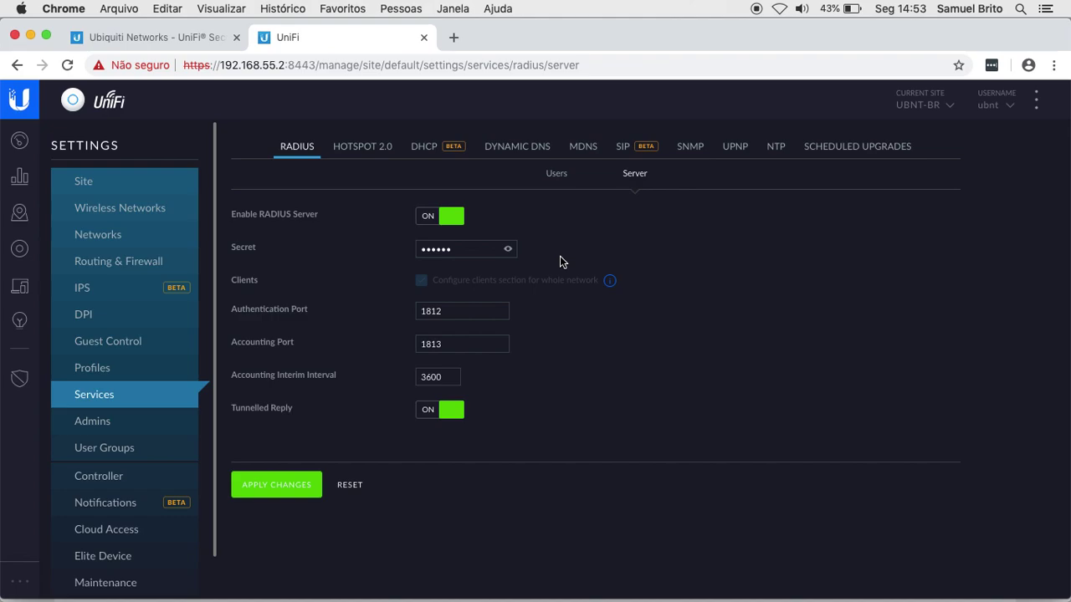
left_click(483, 248)
left_click(508, 249)
left_click(508, 251)
Step: Keep accounting port 1813 and the secret, apply the changes, and return to Users
left_click(450, 347)
left_click(591, 343)
left_click(446, 249)
left_click(597, 297)
left_click(285, 491)
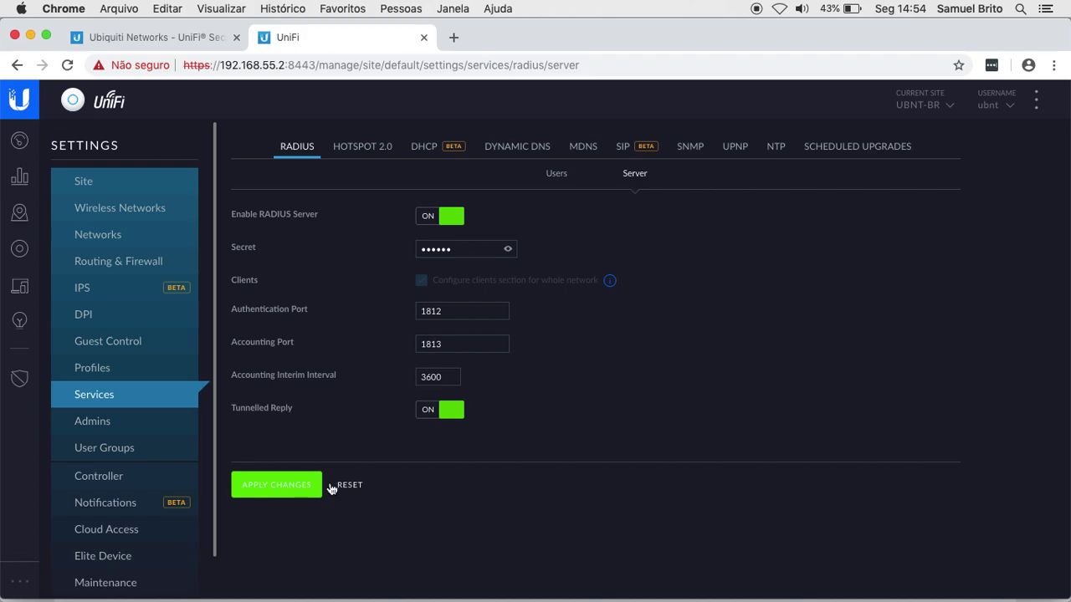
left_click(557, 176)
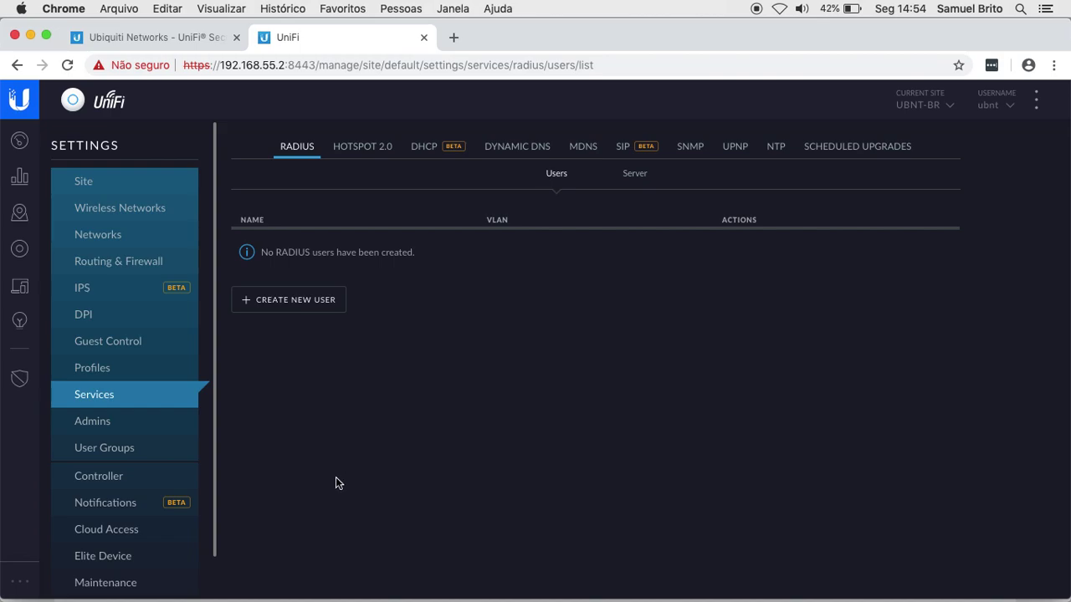
Step: Create the first RADIUS user with a username and password
mouse_move(18, 586)
left_click(288, 306)
left_click(463, 241)
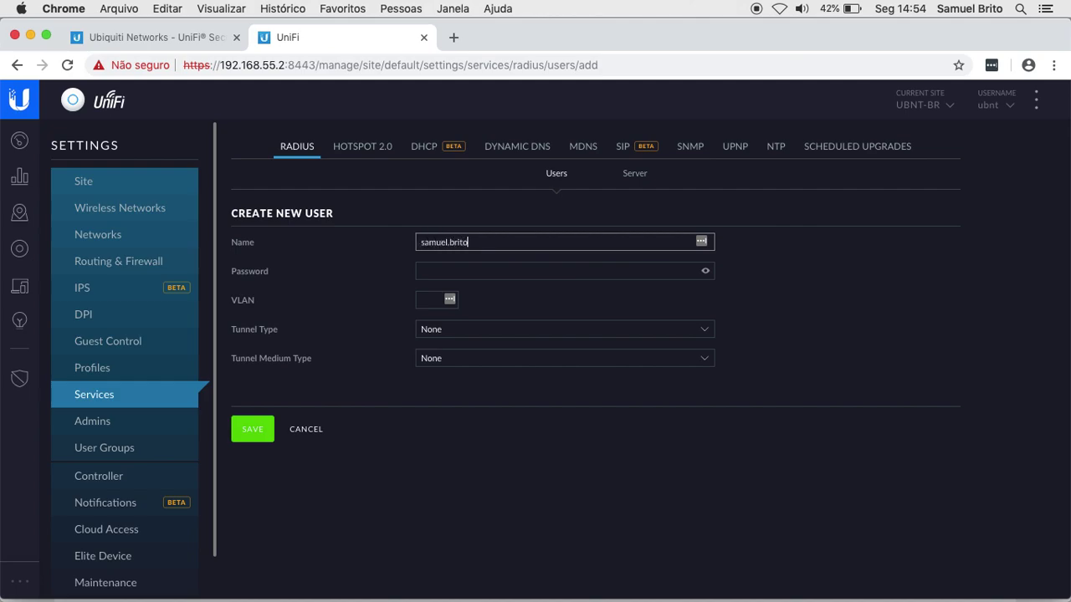
left_click(428, 268)
type("••••••••••••")
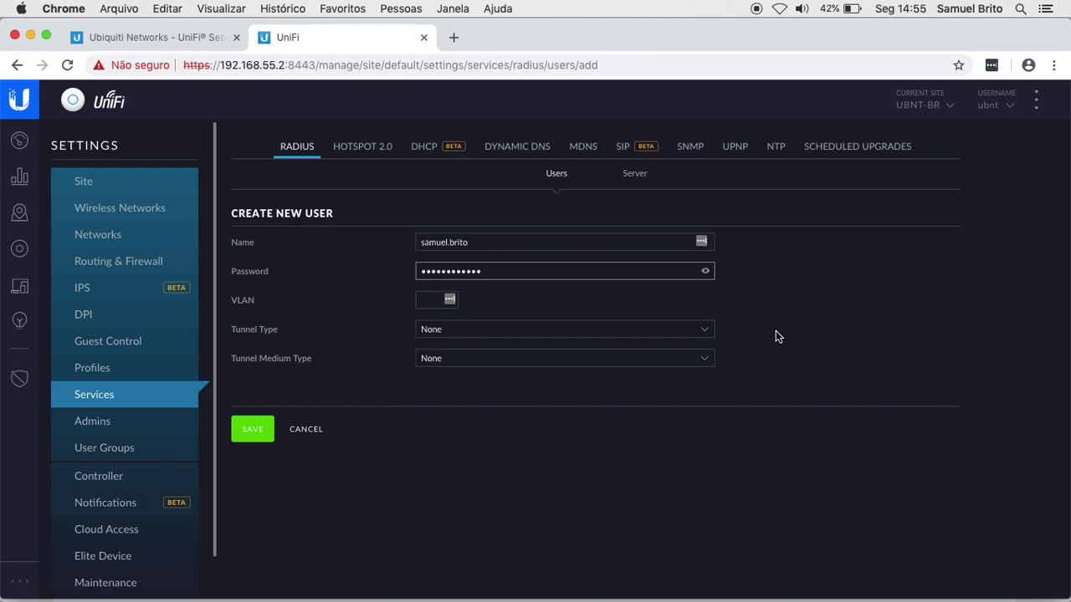
left_click(258, 429)
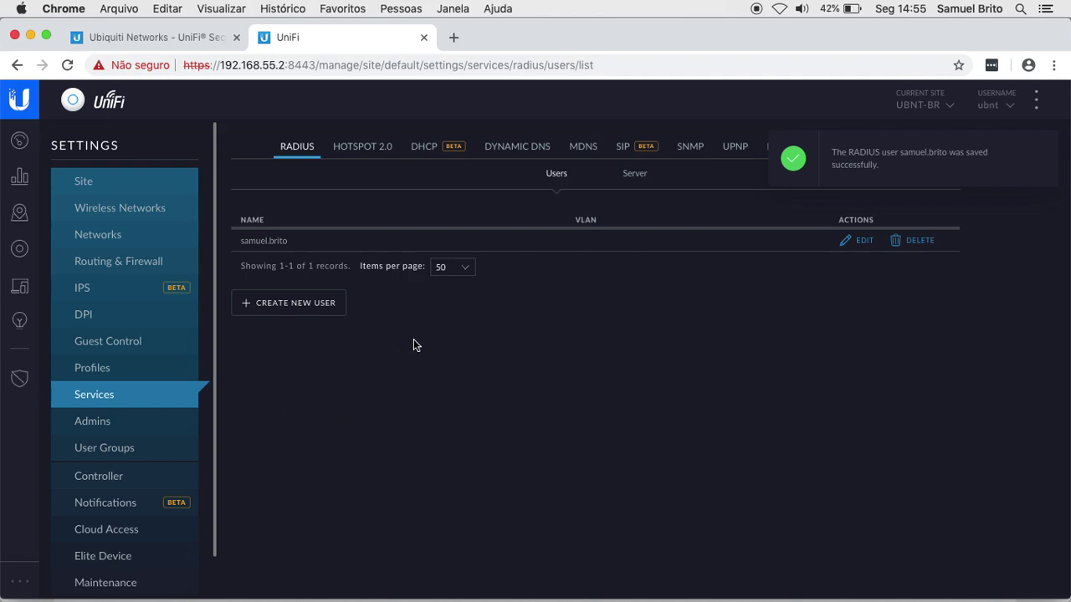
Step: Create a second RADIUS user with its own username and password, then show Wireless Networks
left_click(291, 305)
left_click(435, 242)
left_click(451, 270)
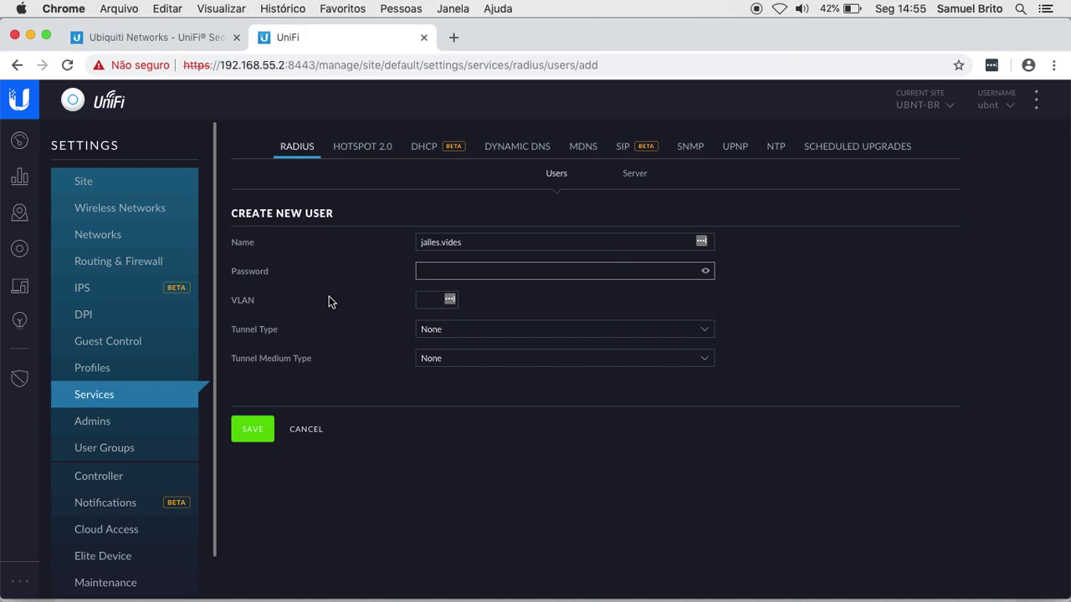
type("••••••••••")
left_click(251, 428)
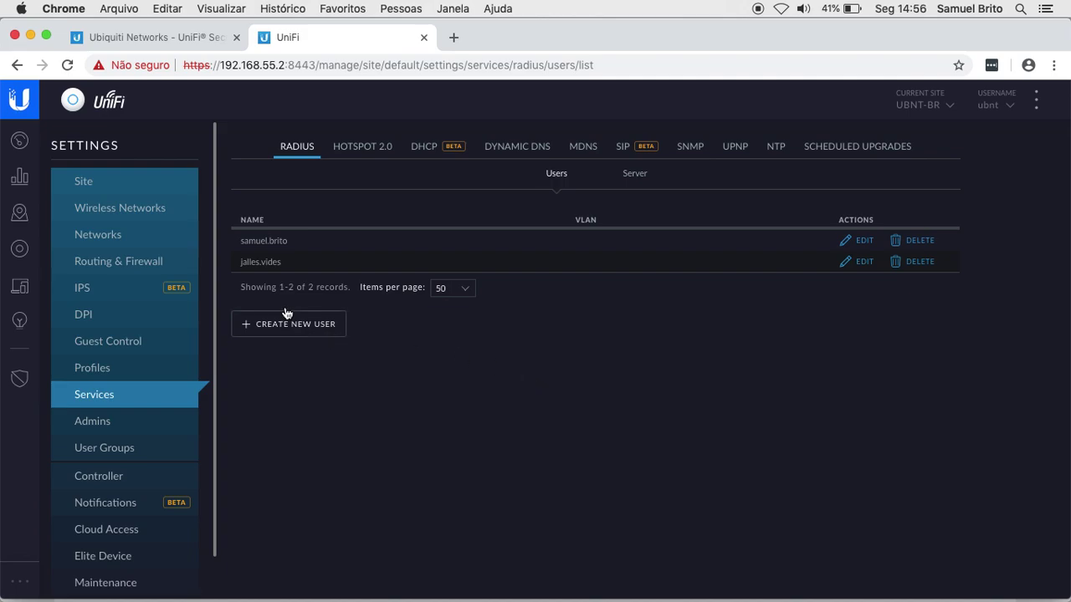
left_click(115, 209)
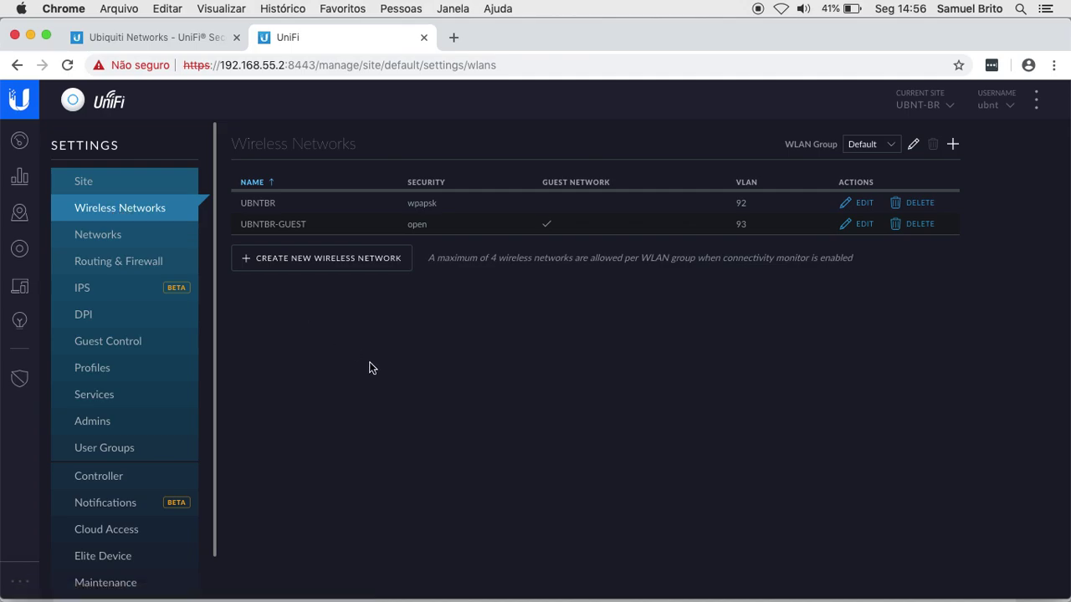
Step: Create network SSID-RADIUS with WPA Enterprise security and the Default RADIUS profile, then save
left_click(316, 261)
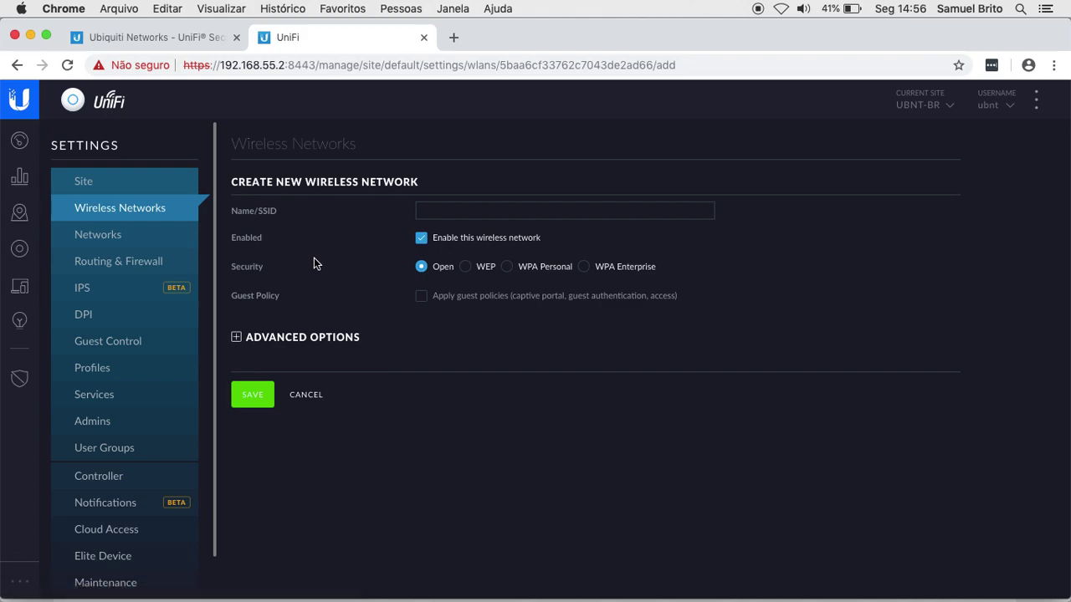
left_click(431, 211)
type("SSID-RADIUS")
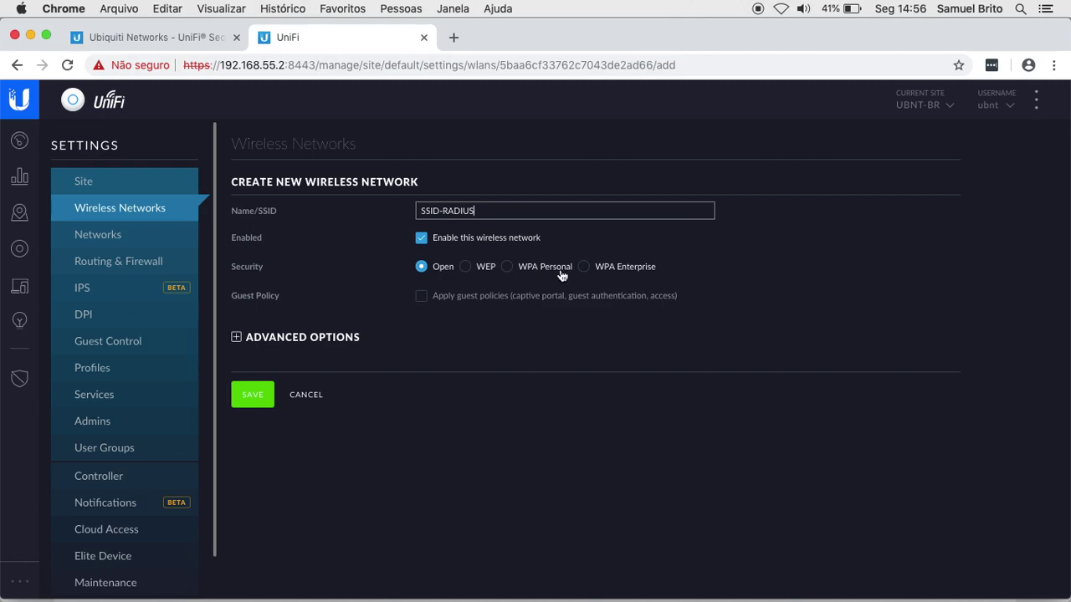
left_click(508, 268)
left_click(475, 300)
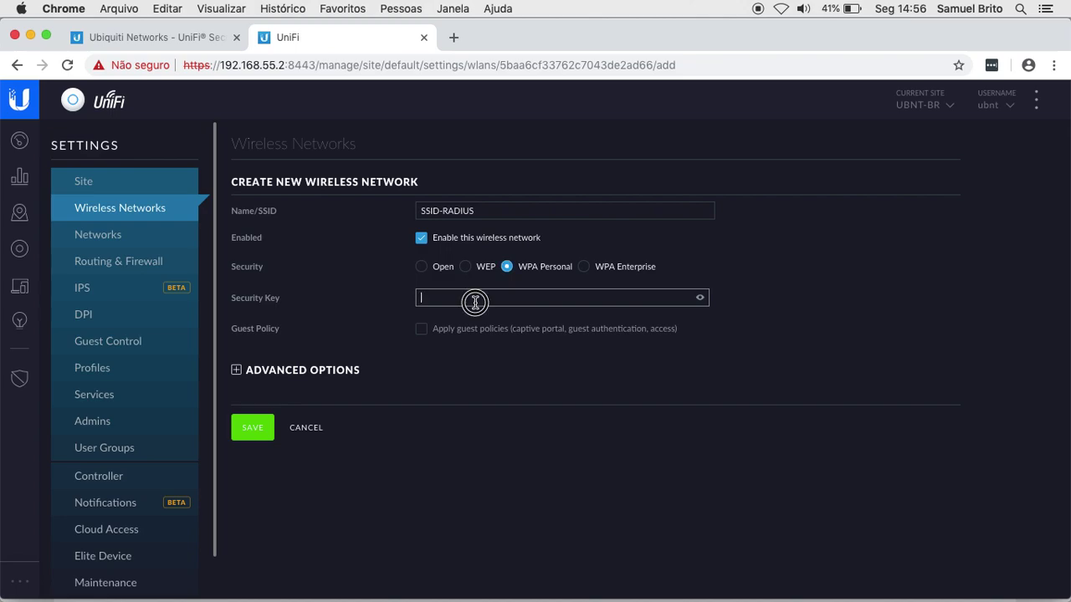
left_click(583, 266)
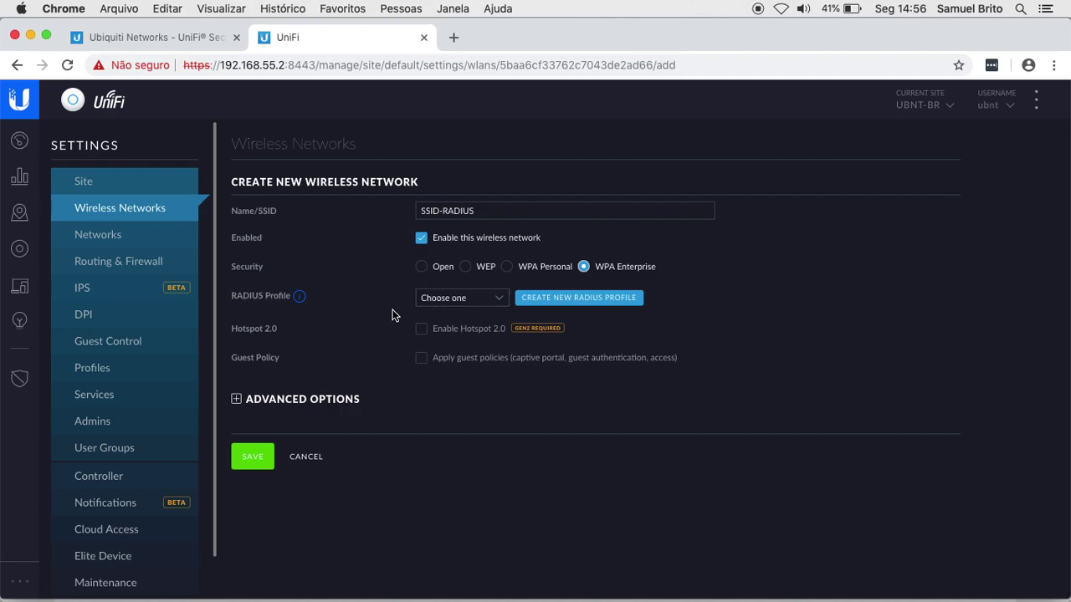
left_click(456, 297)
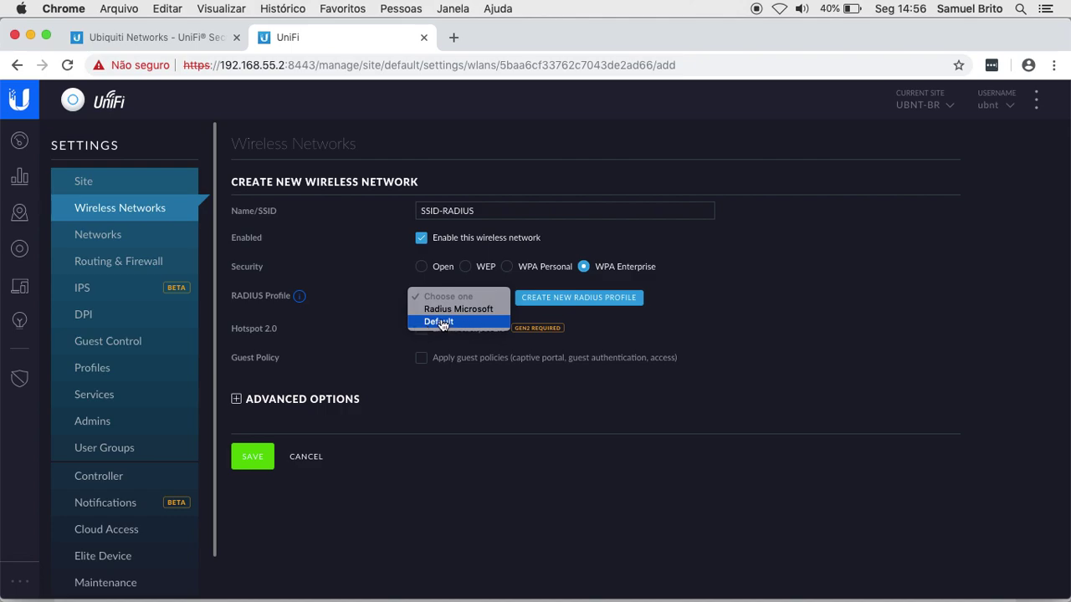
left_click(456, 323)
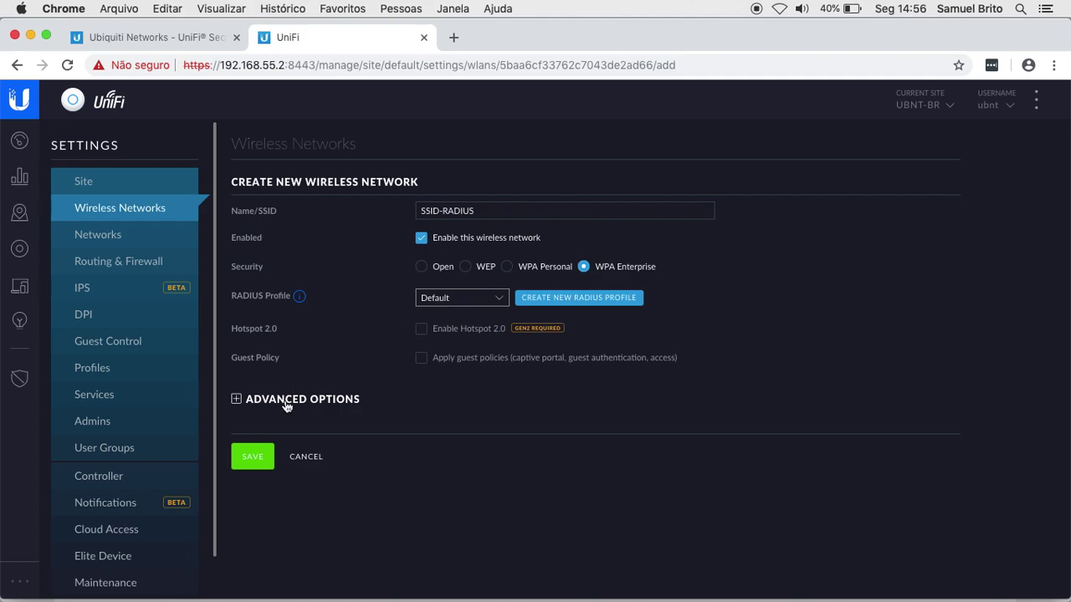
left_click(250, 461)
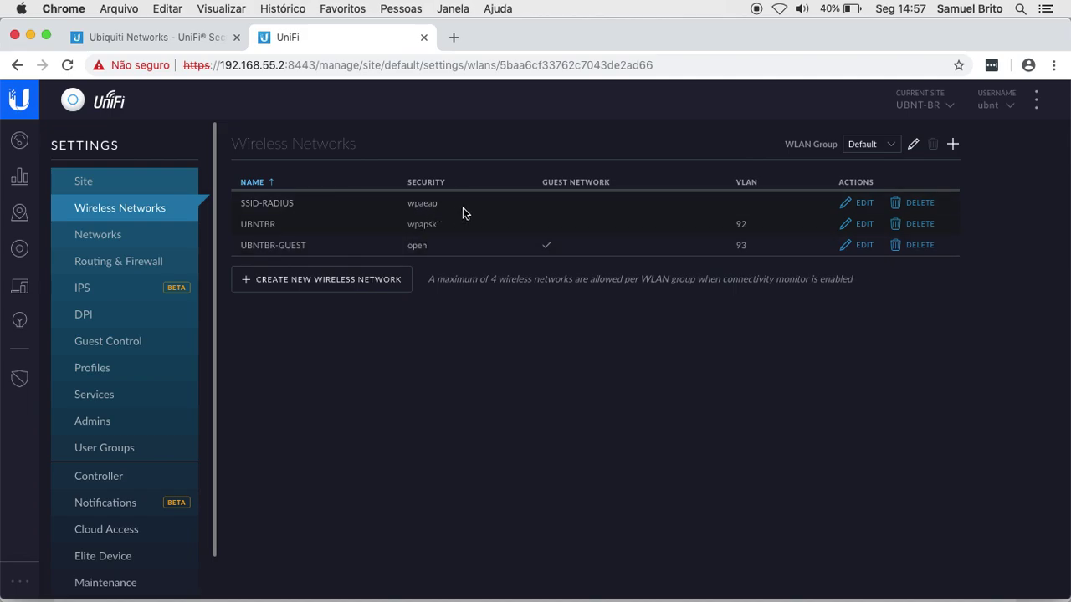
Step: Check the devices list, then open a new Chrome tab
left_click(20, 249)
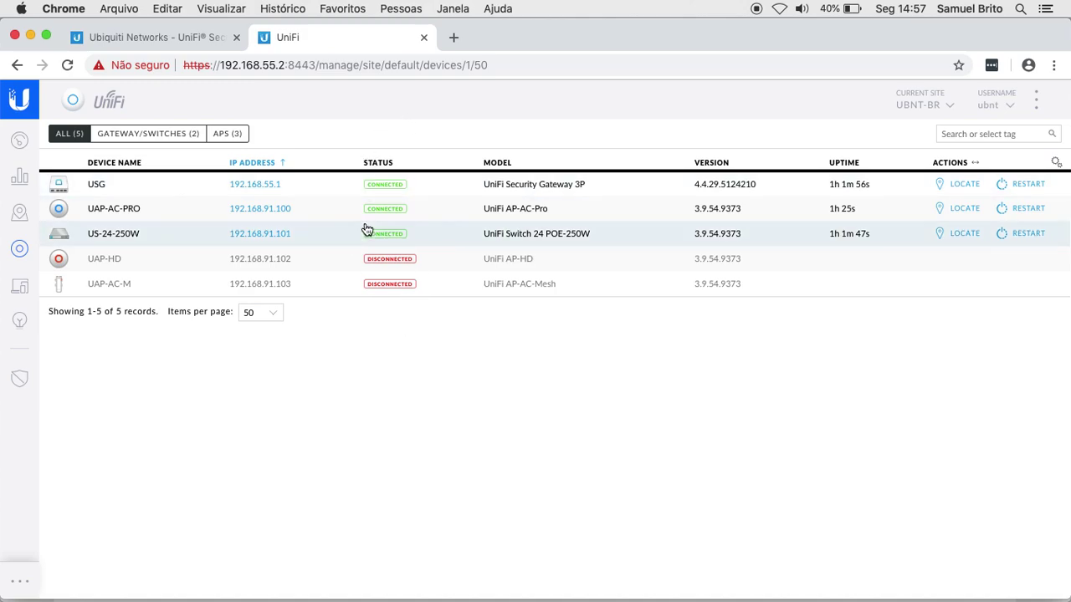
left_click(453, 37)
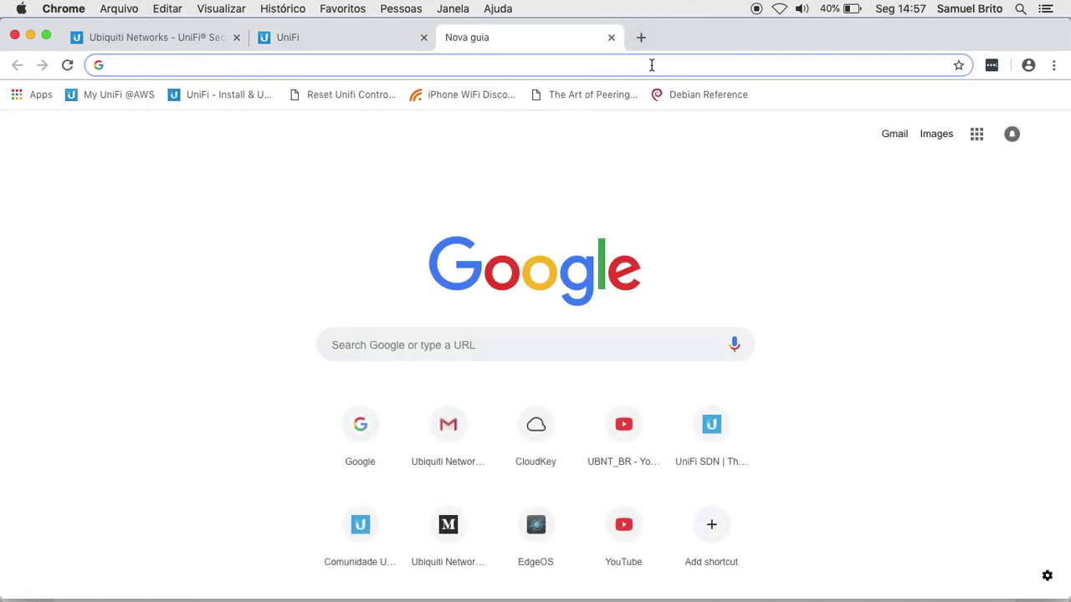
Step: Turn Mac Wi-Fi on and choose SSID-RADIUS from the network list
left_click(778, 9)
left_click(801, 43)
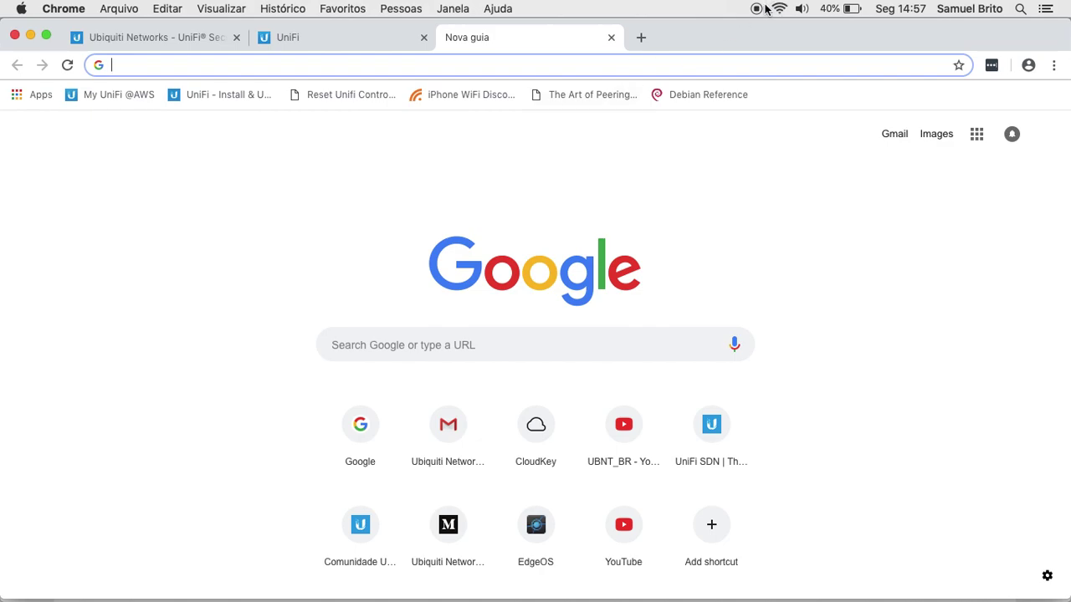
left_click(780, 10)
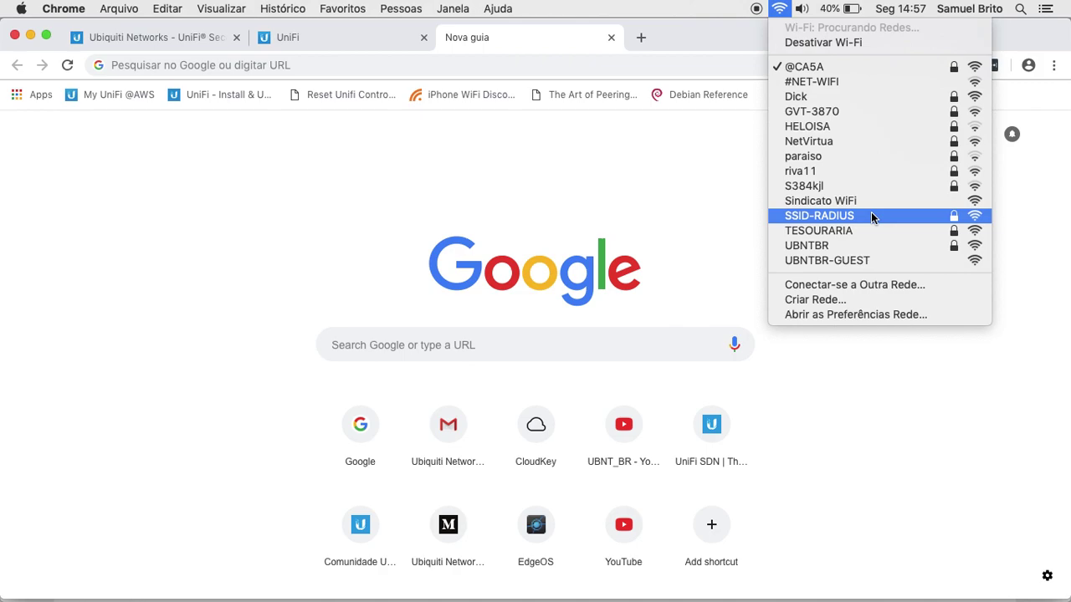
left_click(870, 217)
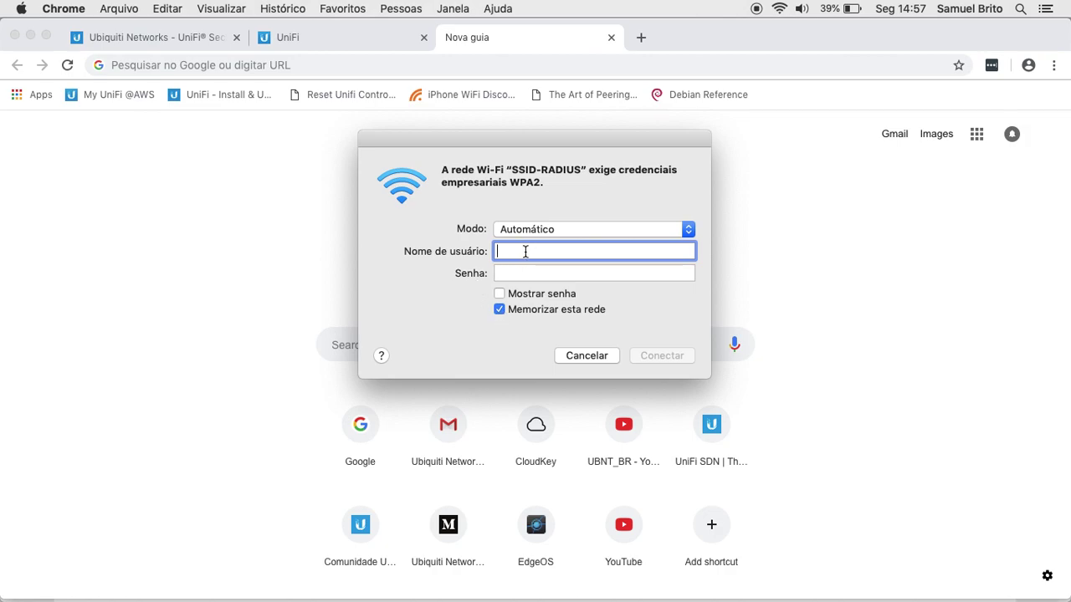
Step: Enter the first RADIUS user's username and password, untick remembering the network, and connect
key("Tab")
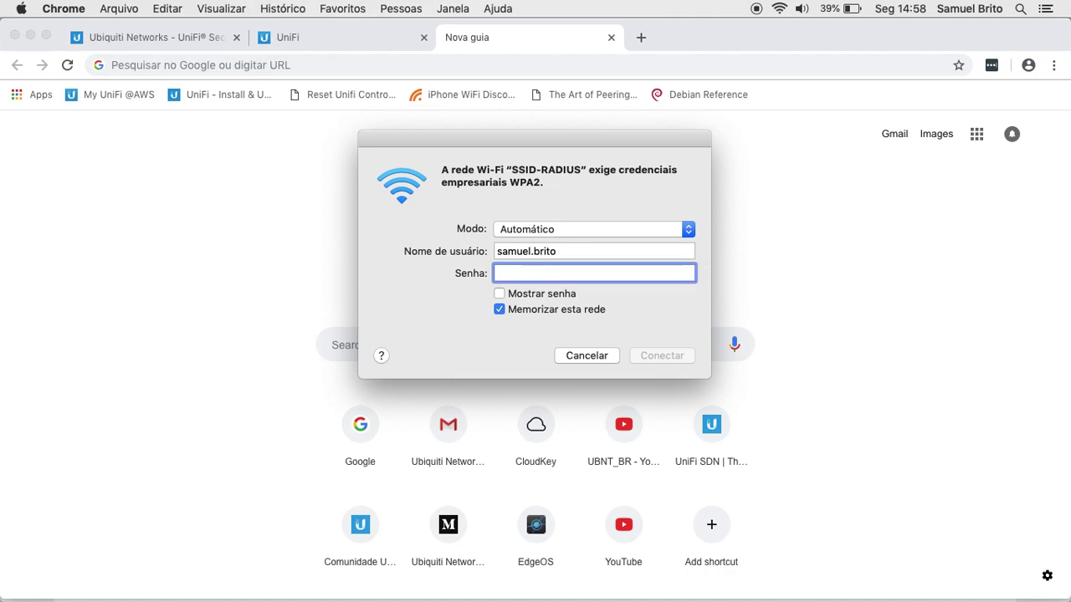
type("••••••••••••")
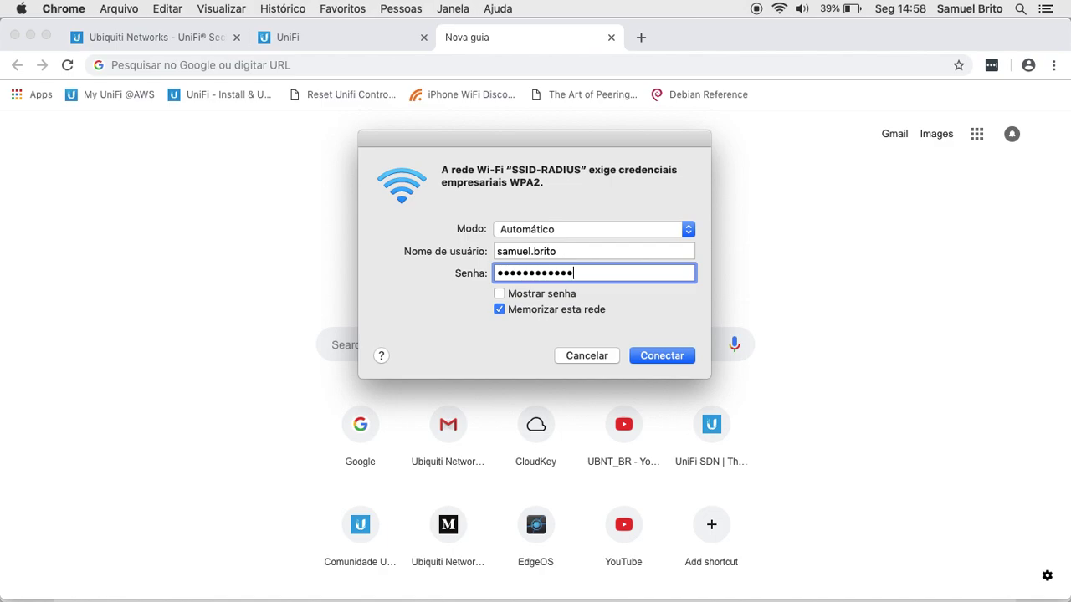
left_click(500, 310)
left_click(655, 355)
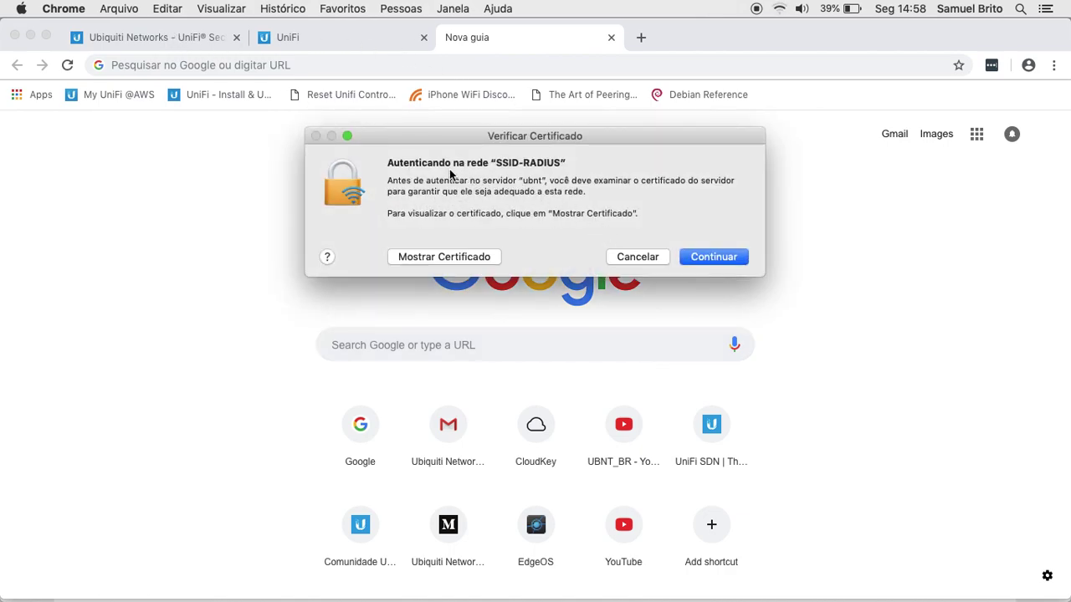
Step: Trust the RADIUS server's certificate, confirming with the Mac account password
left_click(707, 257)
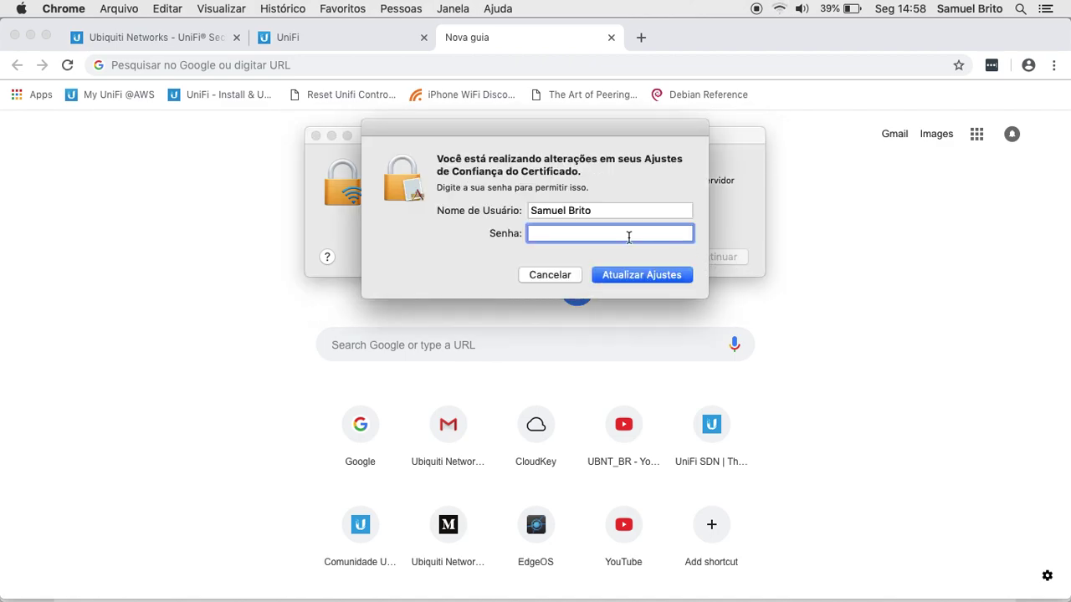
type("*******")
key("Return")
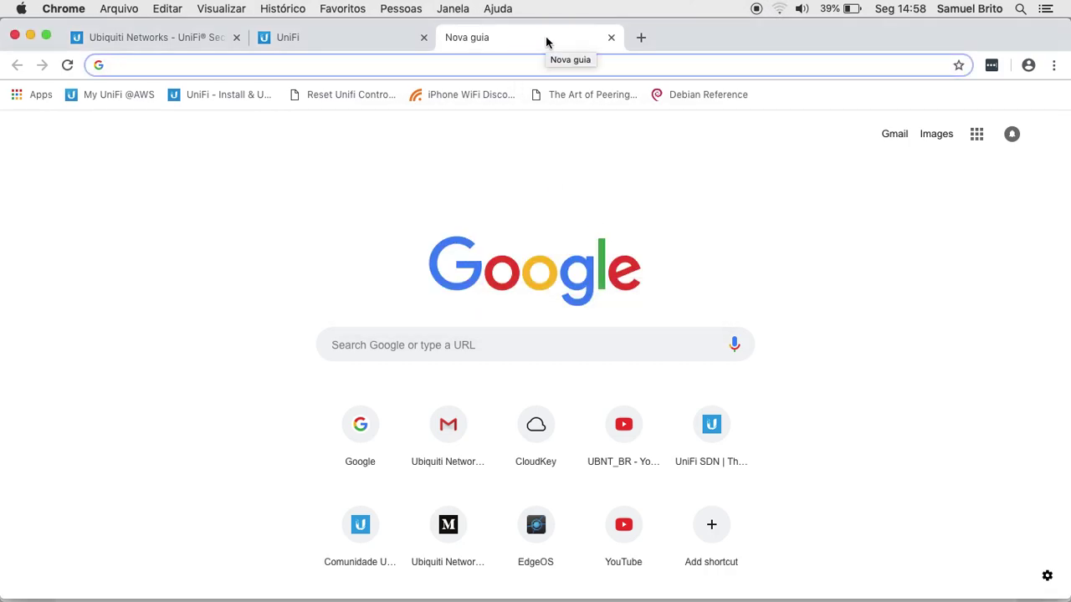
Step: Check the Wi-Fi connection details showing the Mac on SSID-RADIUS at 192.168.55.102
left_click(779, 9)
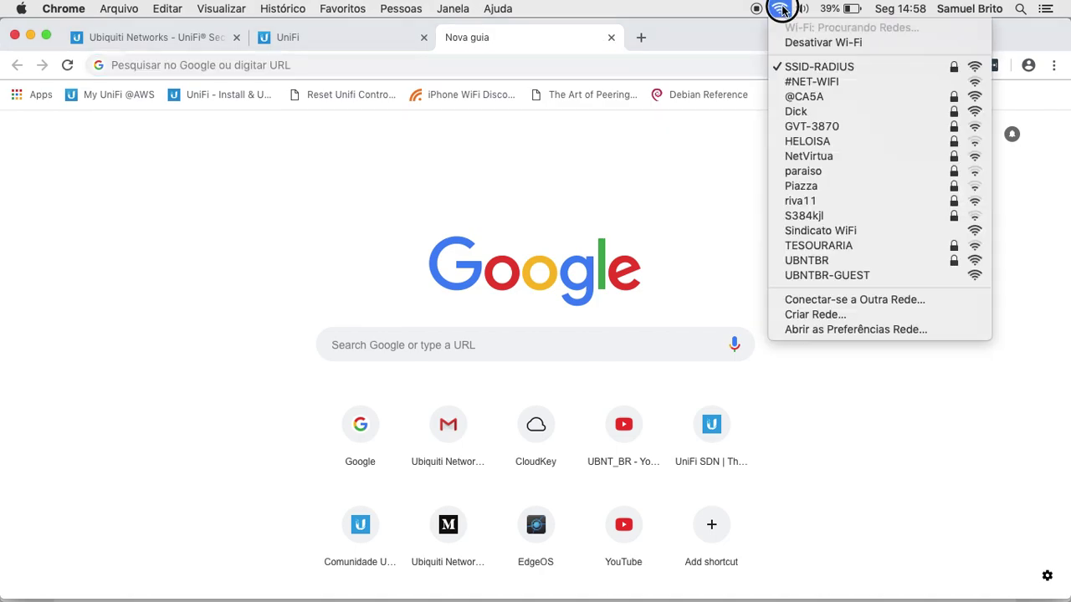
left_click(781, 9)
left_click(781, 9)
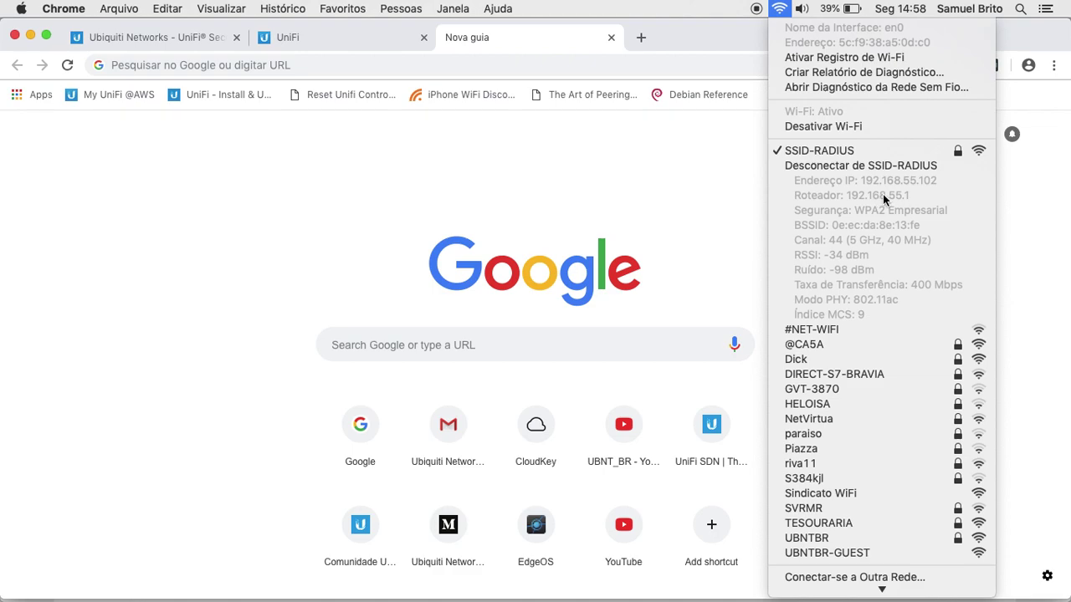
left_click(548, 113)
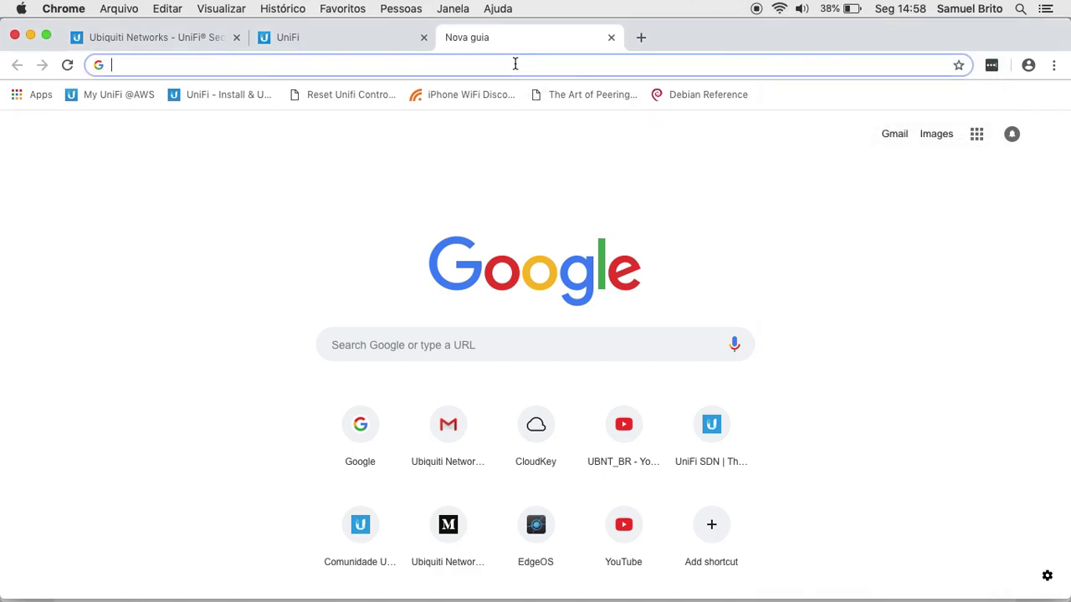
Step: Load unifi-sdn.ubnt.com to confirm browsing works, then return to the UniFi controller tab
type("unifi")
key("Return")
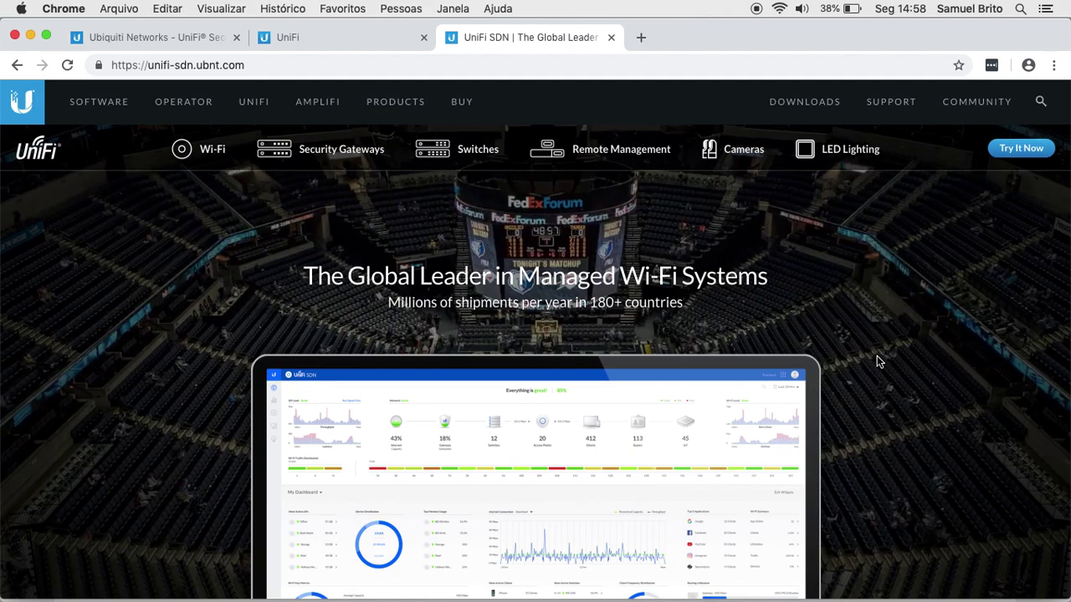
left_click(335, 33)
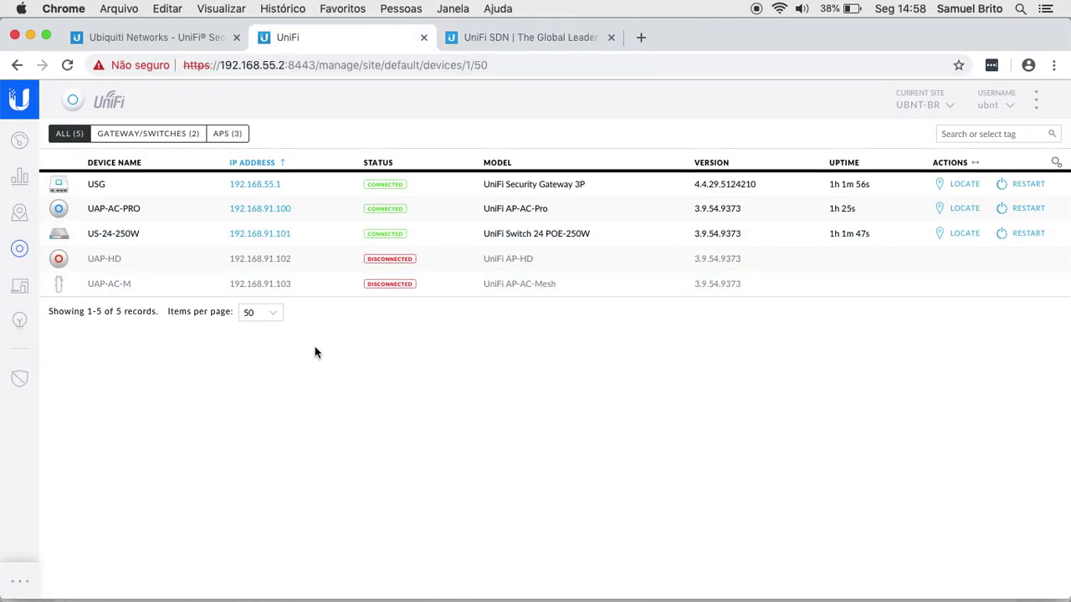